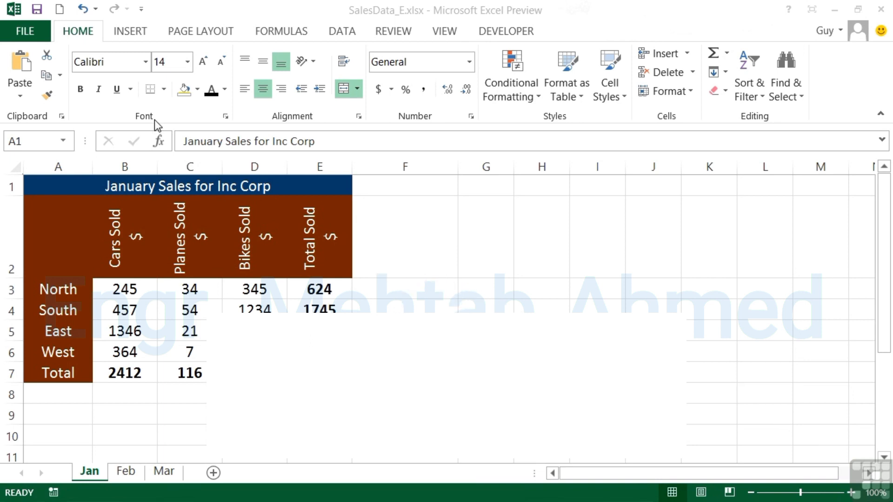
Add Print Preview to the Quick Access Toolbar and preview how the January sales sheet prints.
click(141, 8)
click(210, 154)
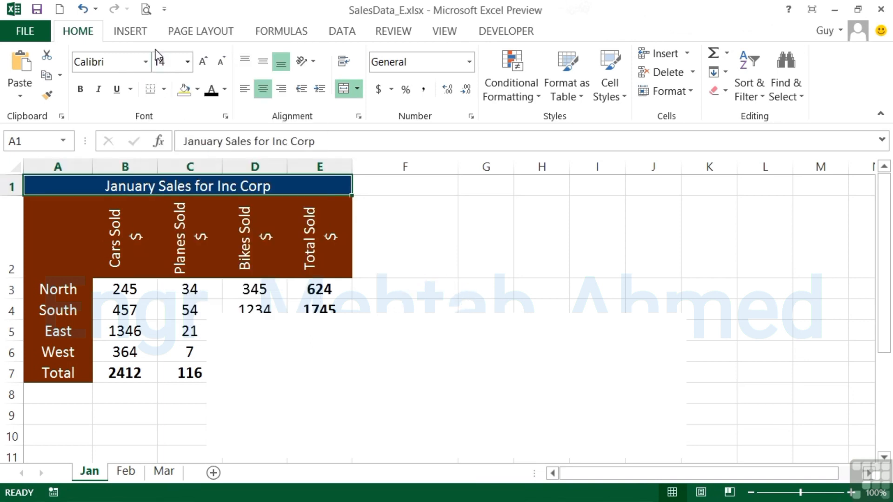
click(146, 9)
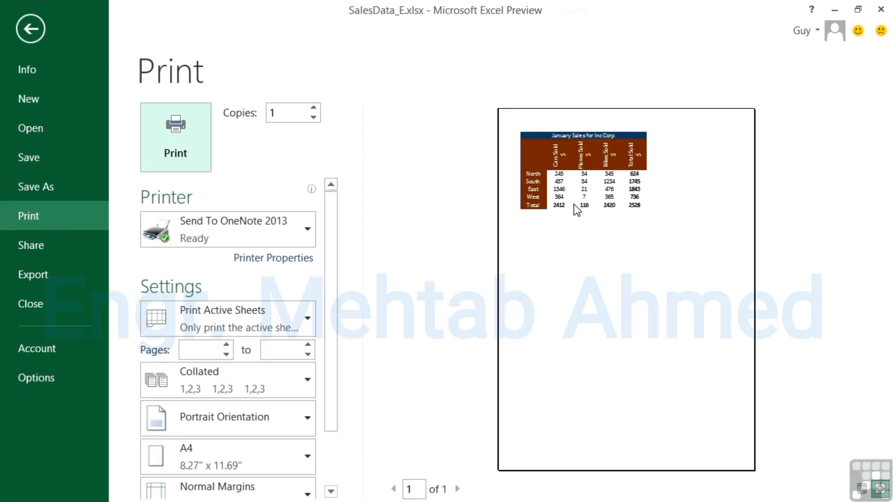
click(31, 28)
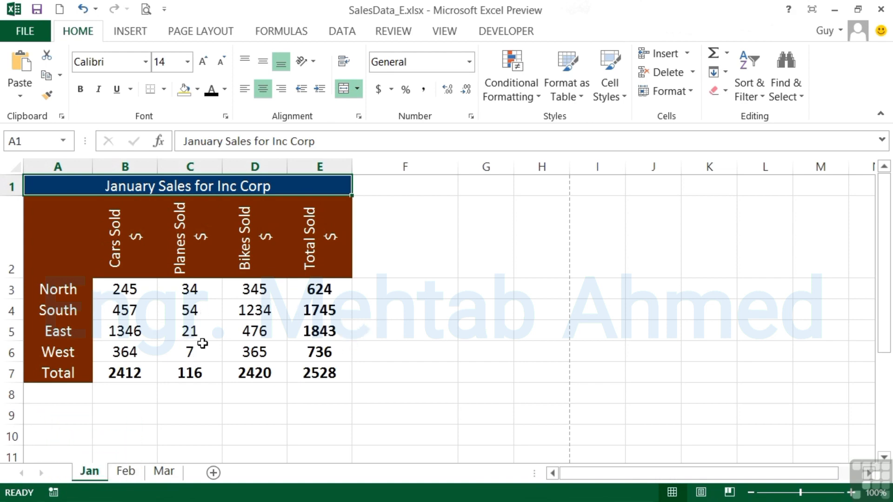
Apply All Borders to the sales figures and totals in B3:E7.
drag(126, 289, 298, 375)
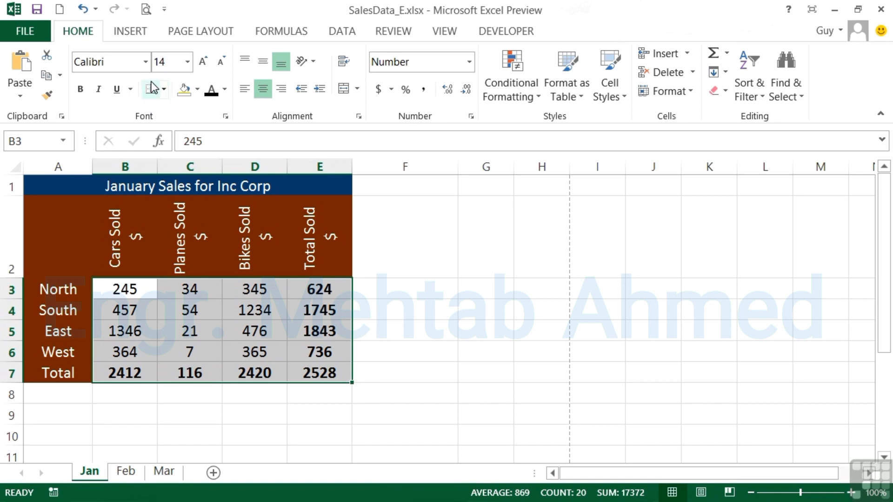
click(164, 93)
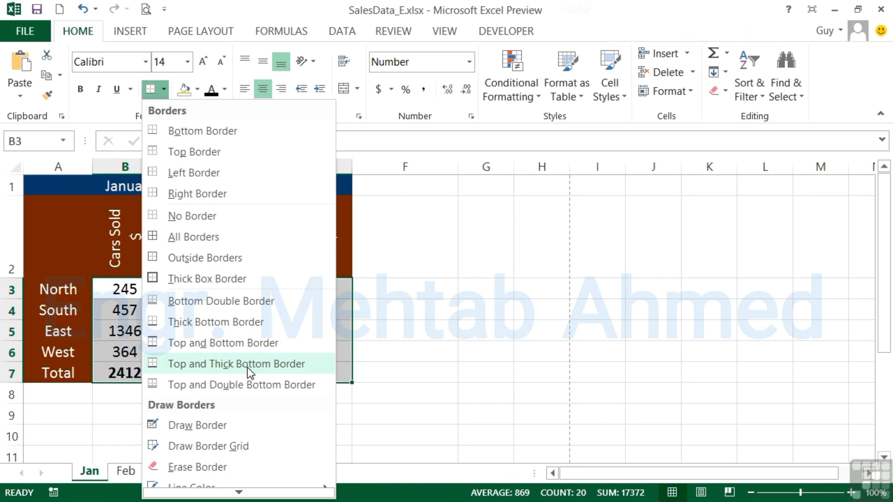
scroll(244, 384, down, 1)
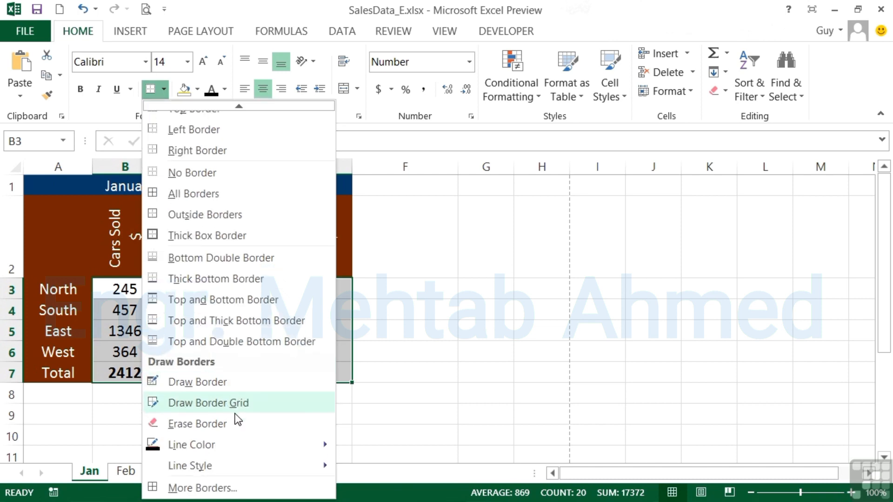
click(206, 194)
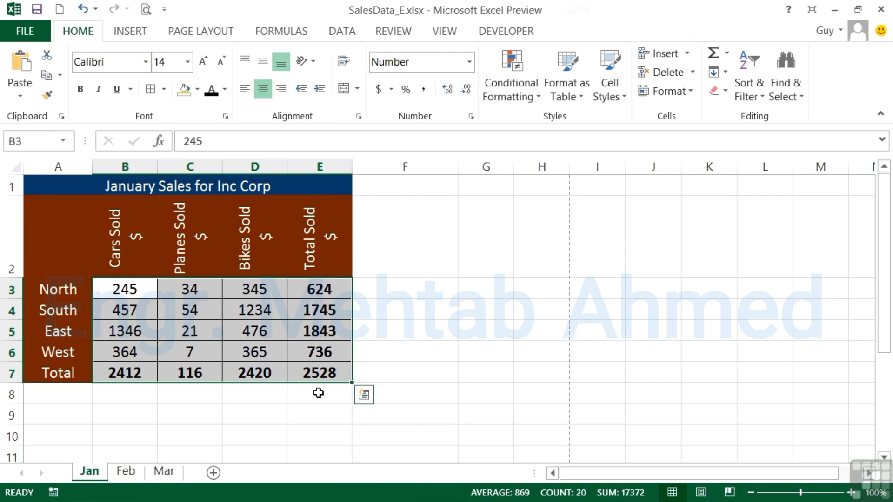
Clear the existing borders from B3:E7 and outline the range with a Thick Box Border.
click(165, 90)
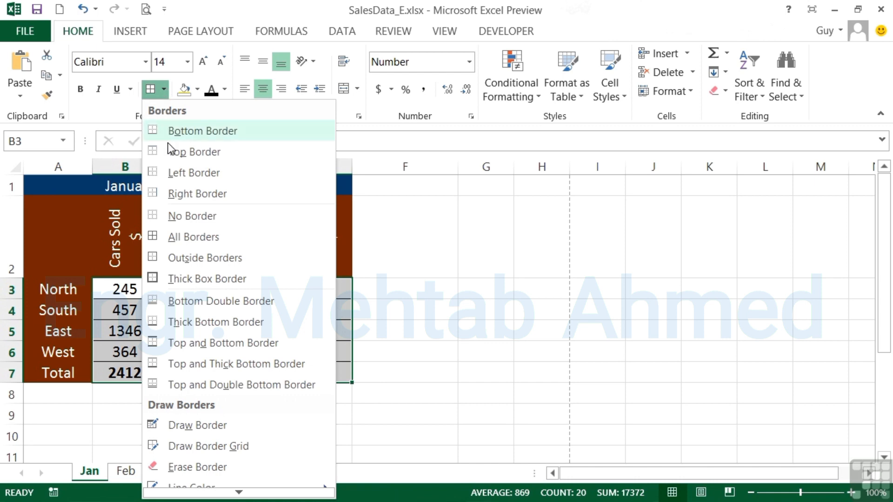
click(195, 217)
click(166, 94)
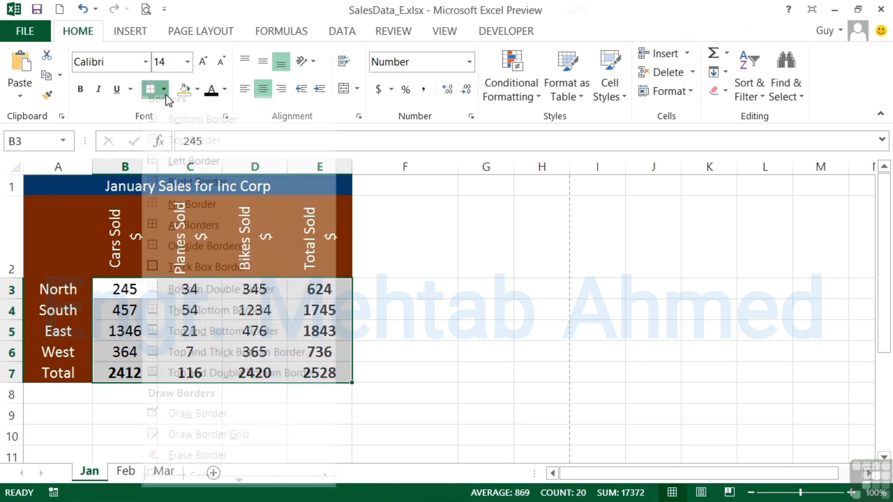
click(196, 279)
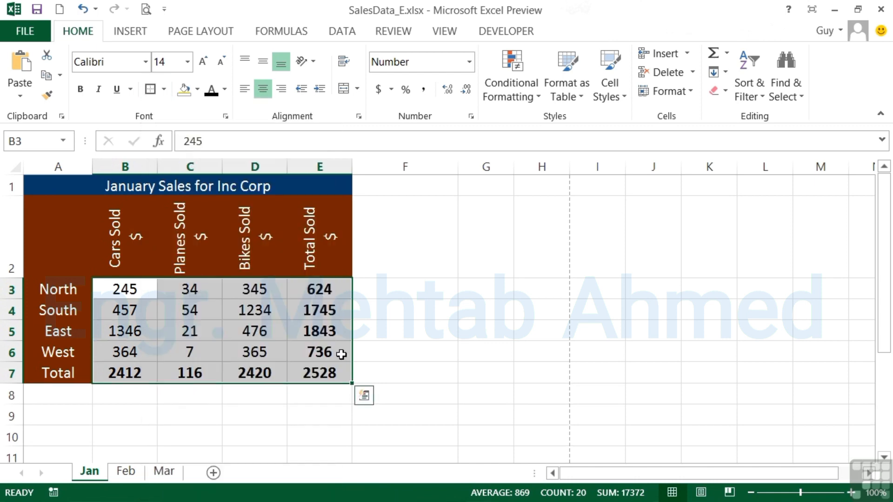
click(418, 354)
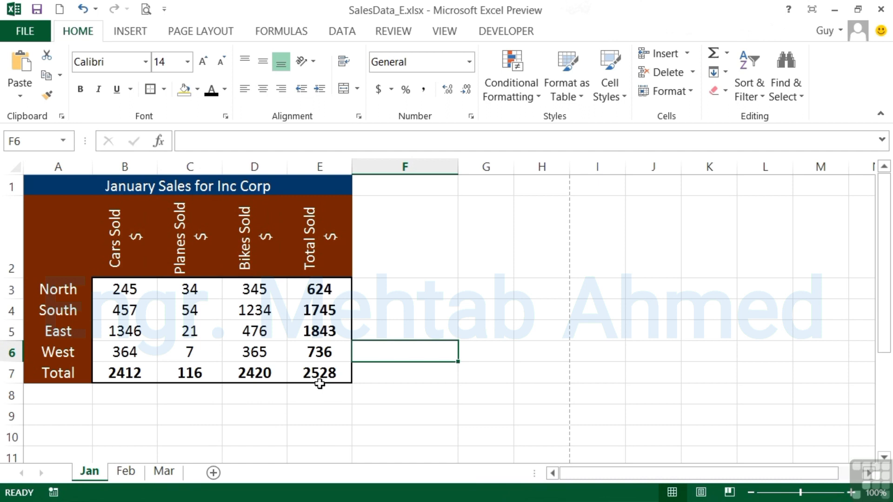
Add inside borders to B3:E7 using a thin blue dash-dot line, keeping the thick outline.
drag(135, 289, 302, 375)
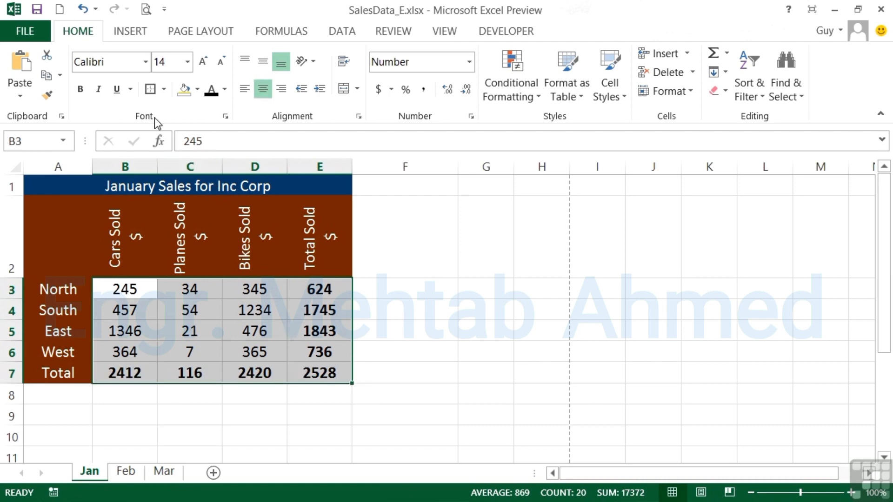
click(225, 117)
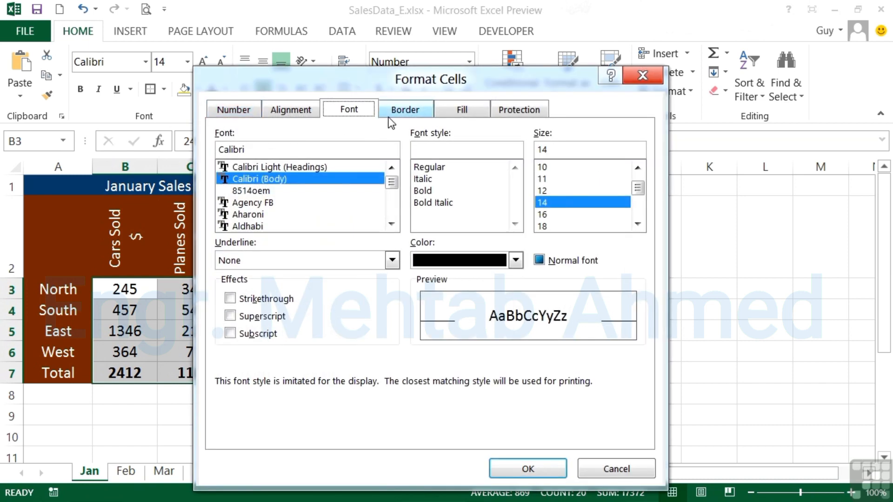
click(400, 112)
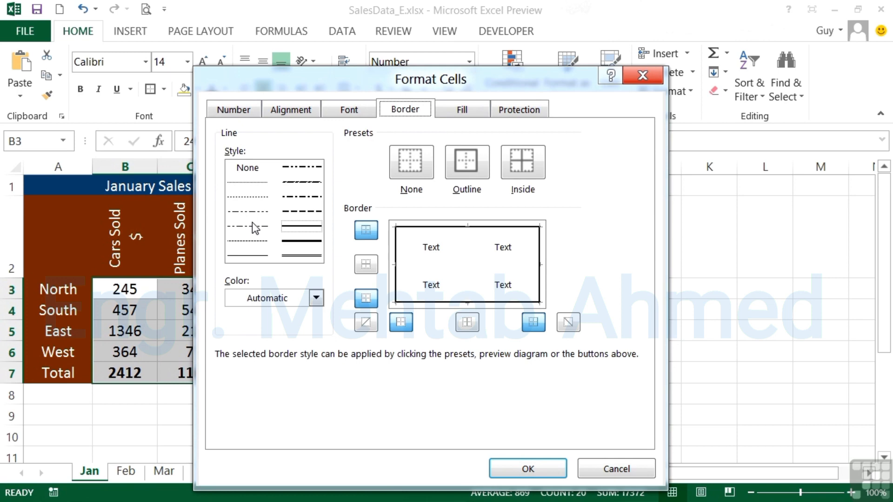
click(316, 297)
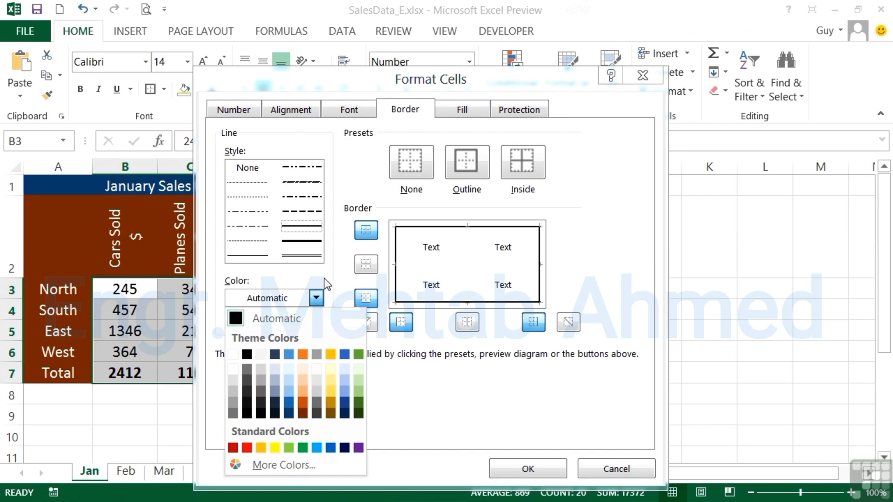
click(334, 287)
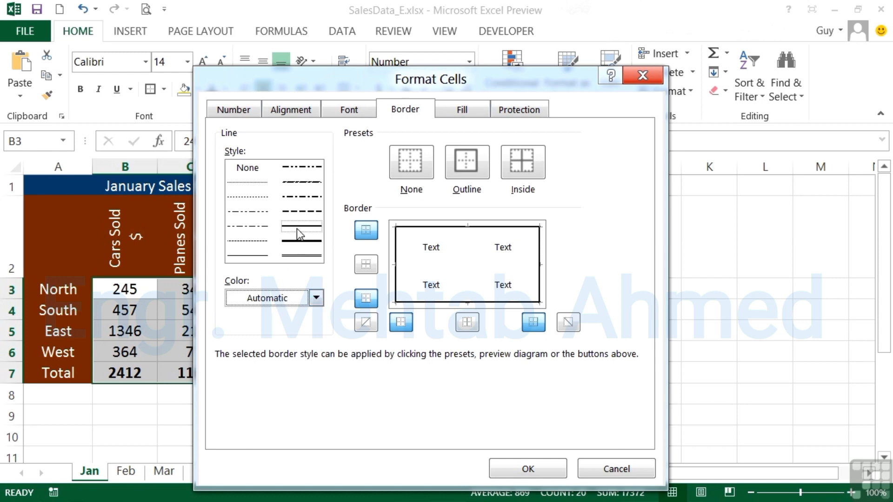
click(255, 212)
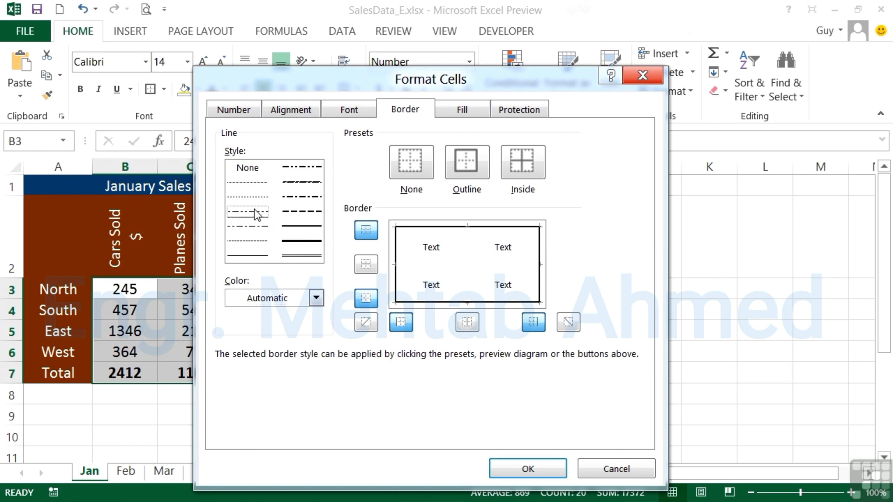
click(316, 298)
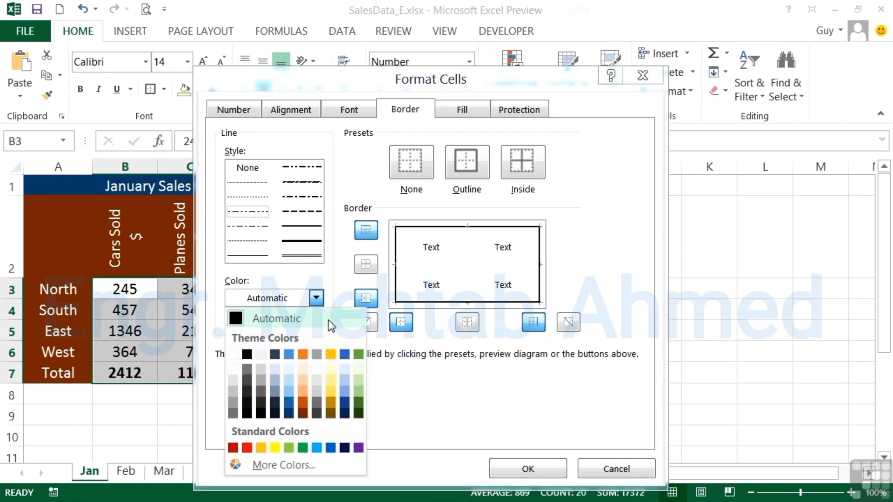
click(344, 354)
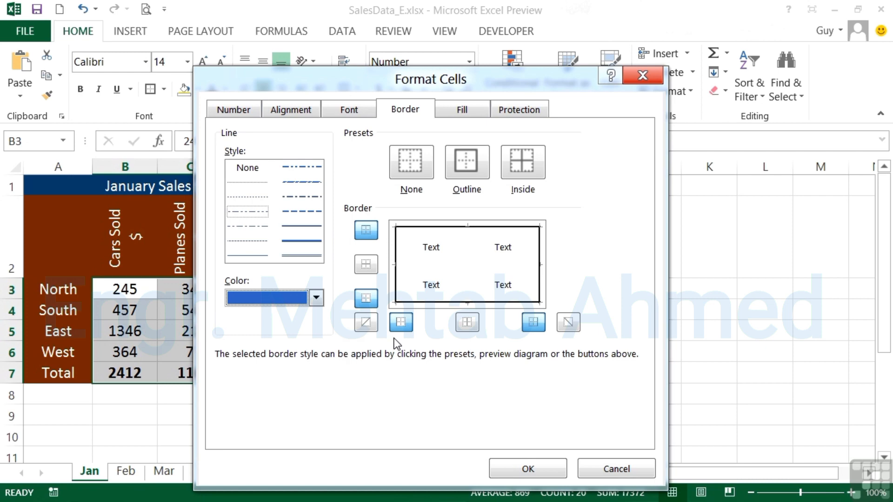
click(527, 176)
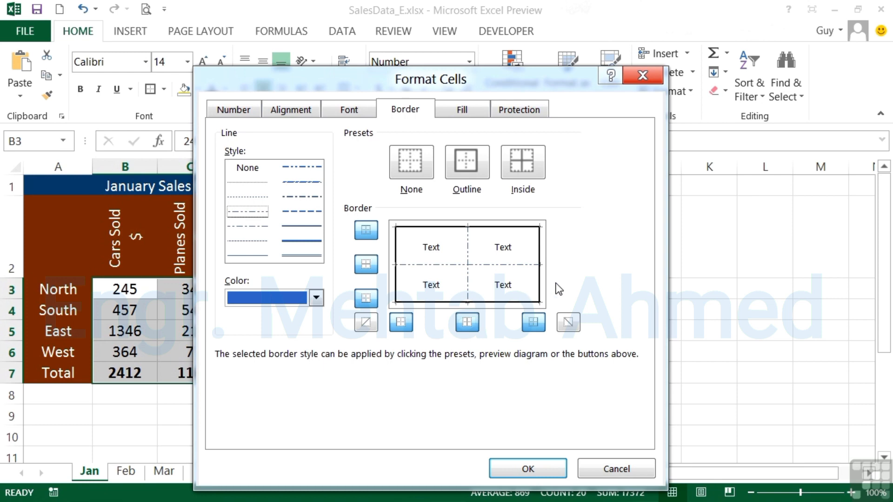
click(539, 467)
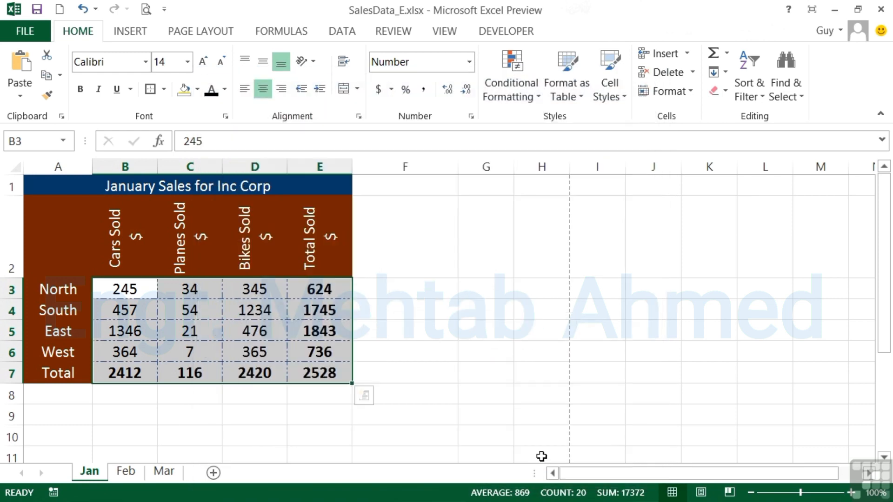
click(435, 333)
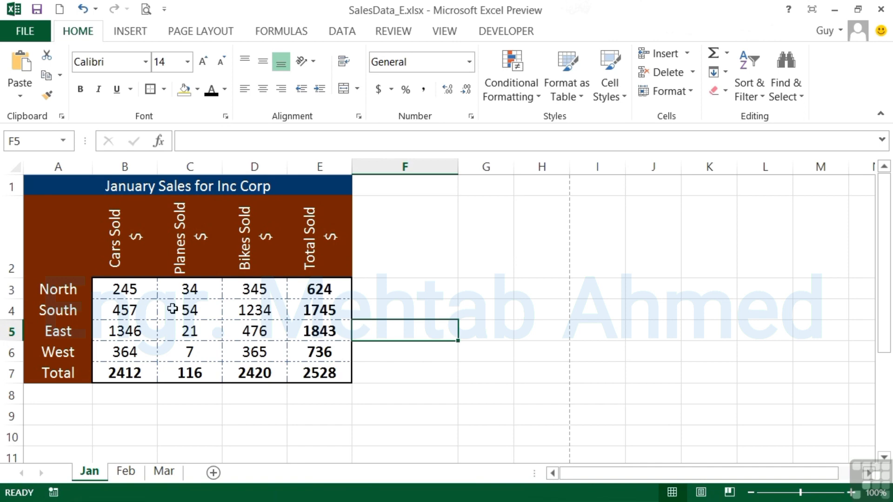
Check the bordered sales table in a zoomed-in print preview and return to the worksheet.
click(146, 11)
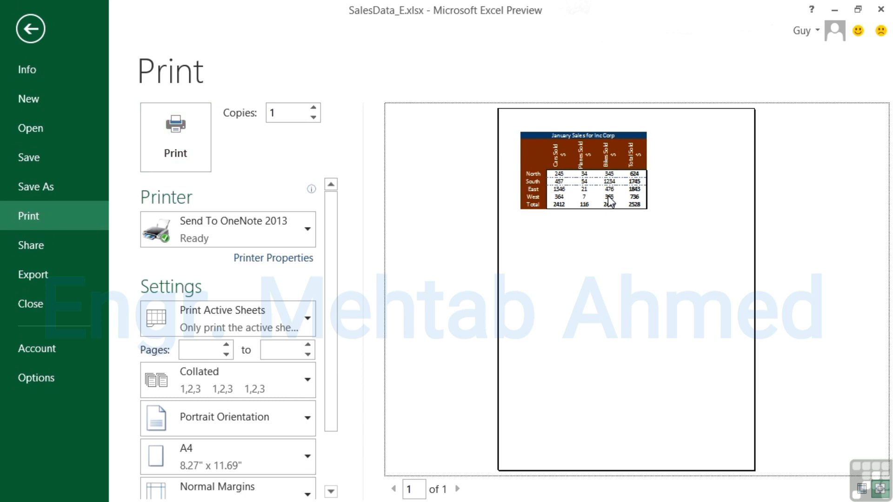
click(880, 490)
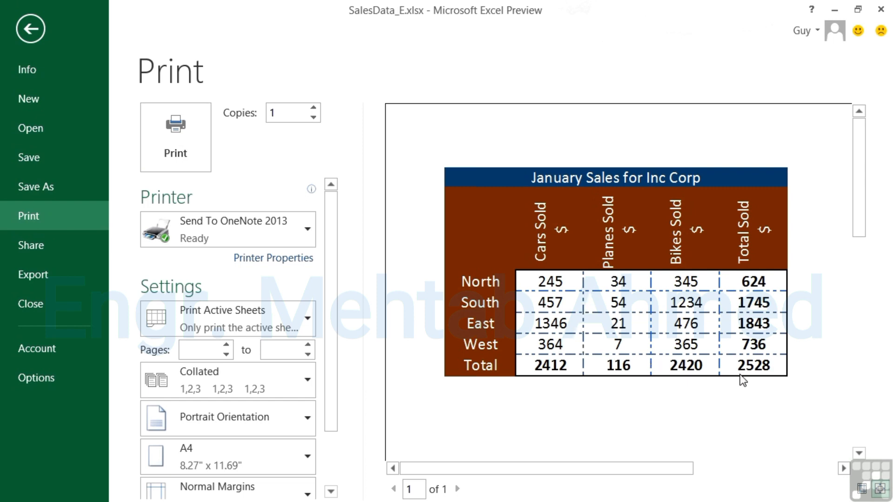
click(35, 38)
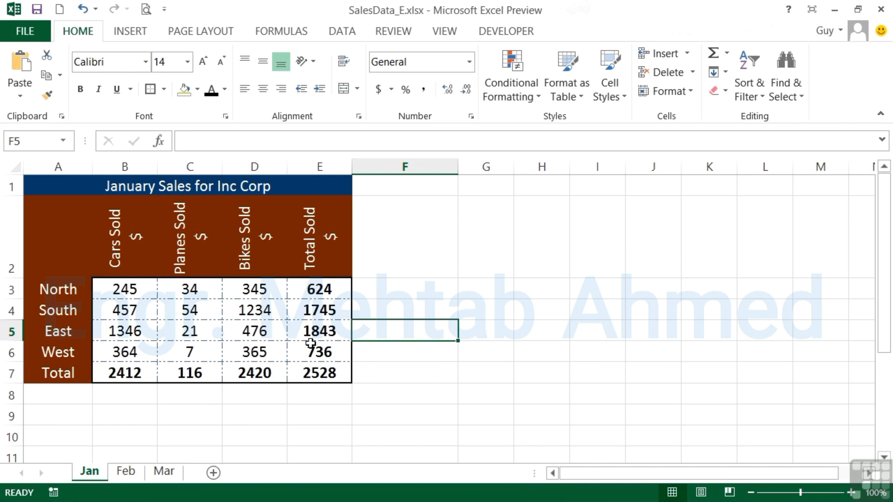
Add white dotted inside borders to the heading cells A2:E2 and the region labels A3:A7.
click(312, 231)
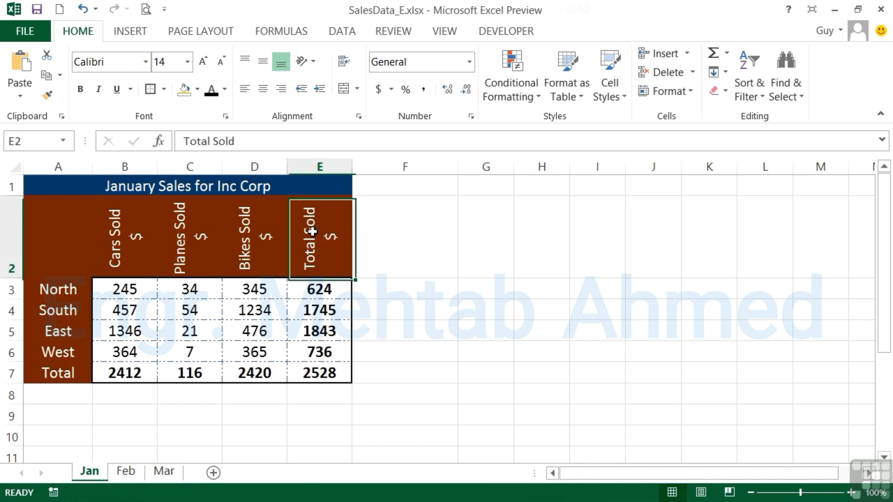
drag(312, 231, 62, 224)
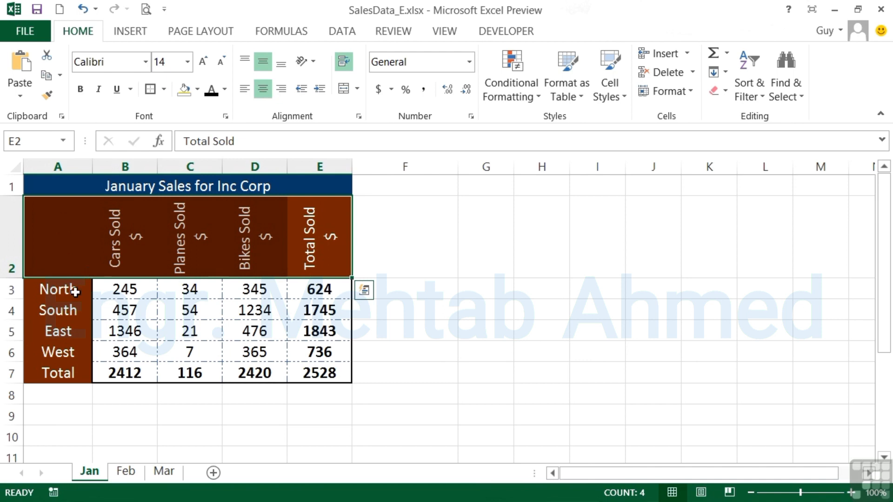
drag(66, 289, 57, 369)
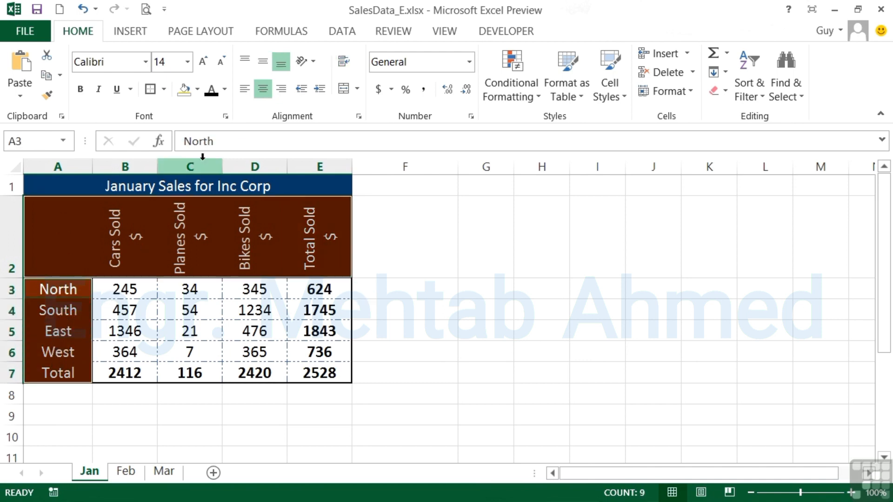
click(225, 115)
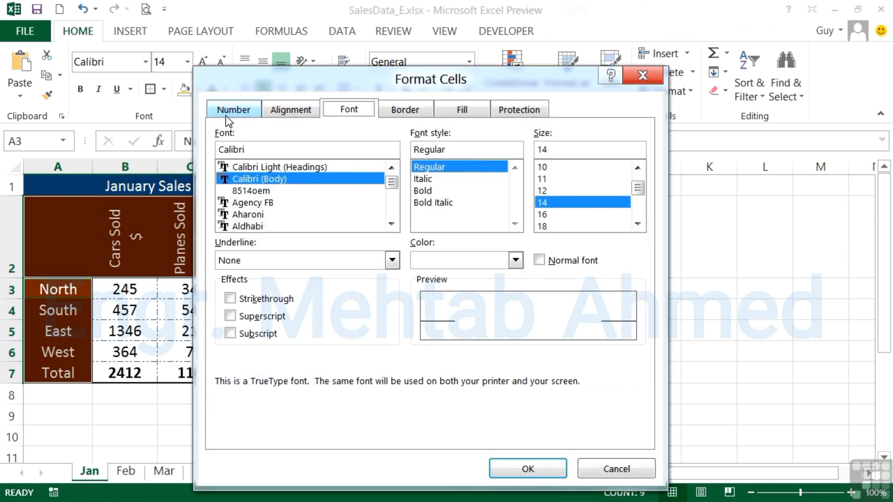
click(404, 110)
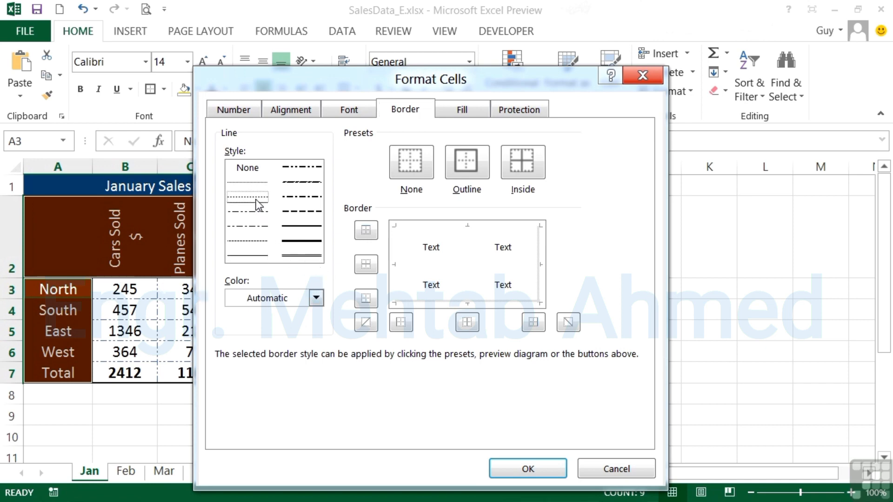
click(316, 298)
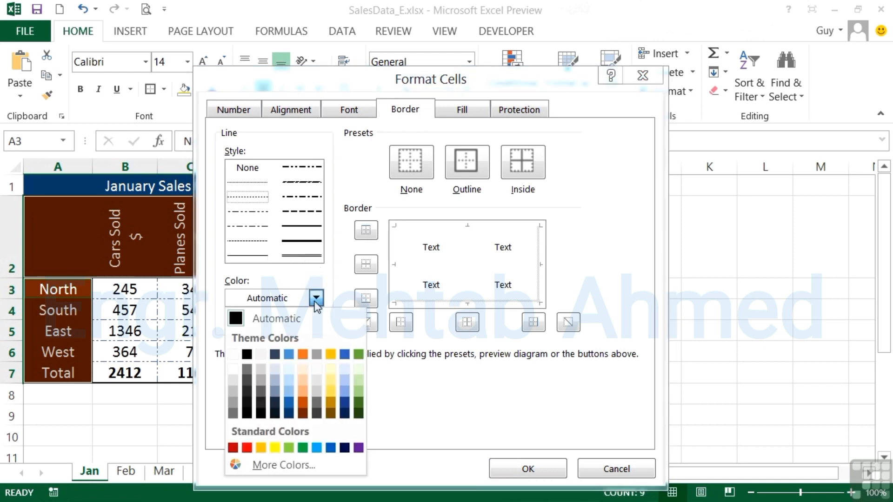
click(232, 355)
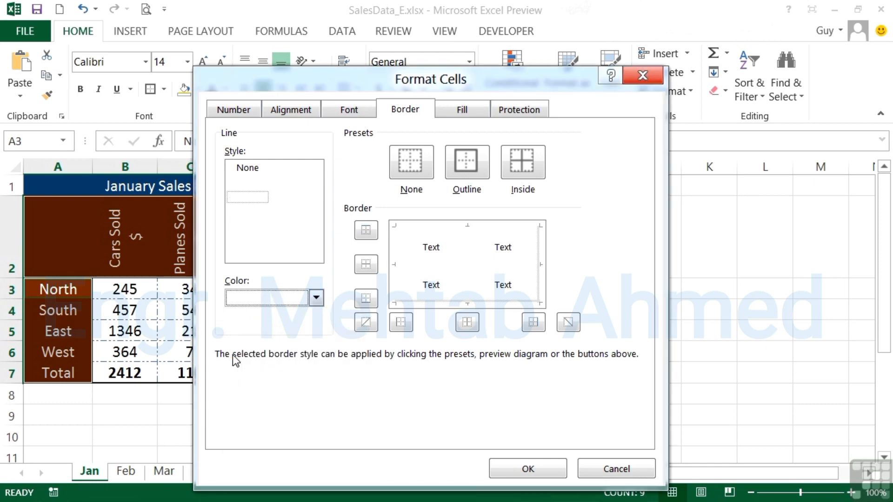
click(529, 172)
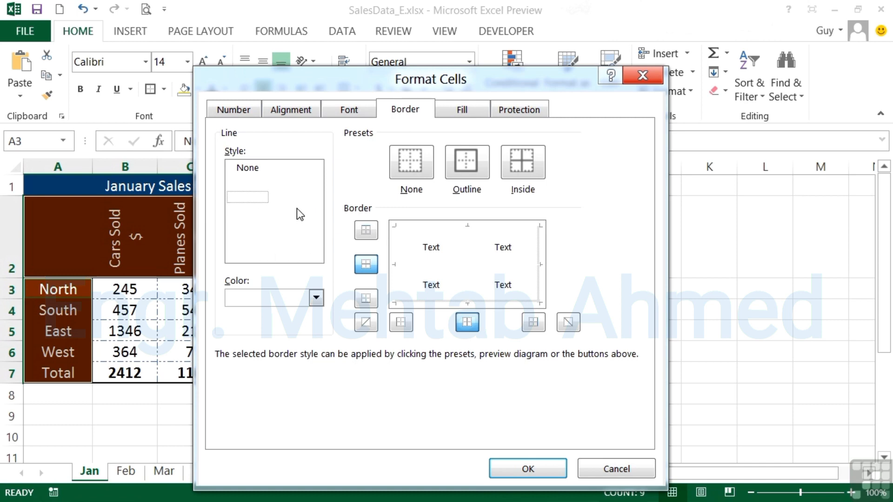
click(544, 467)
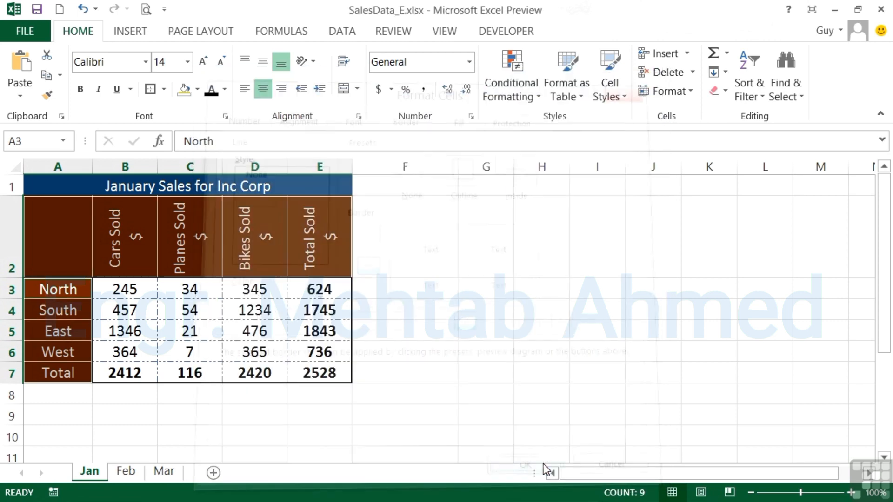
click(392, 266)
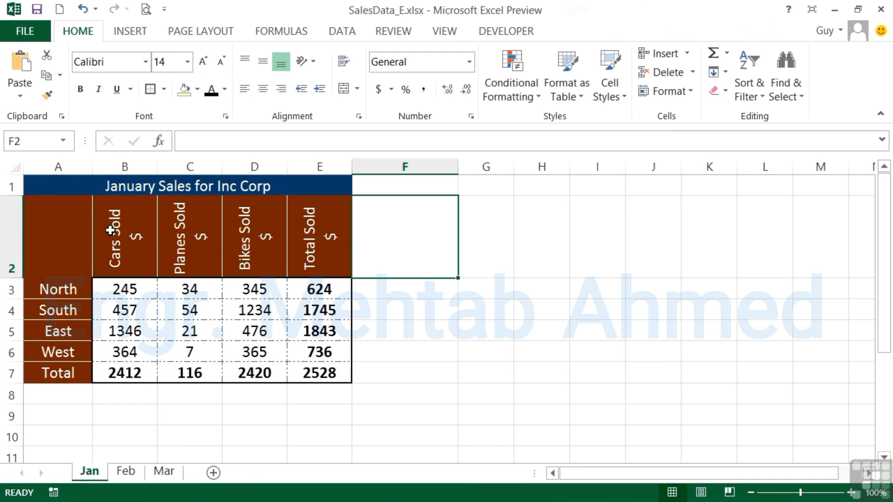
Change the inside borders of heading cells A2:E2 and row labels A3:A7 to a thin white dash-dot-dot line.
drag(321, 242, 45, 217)
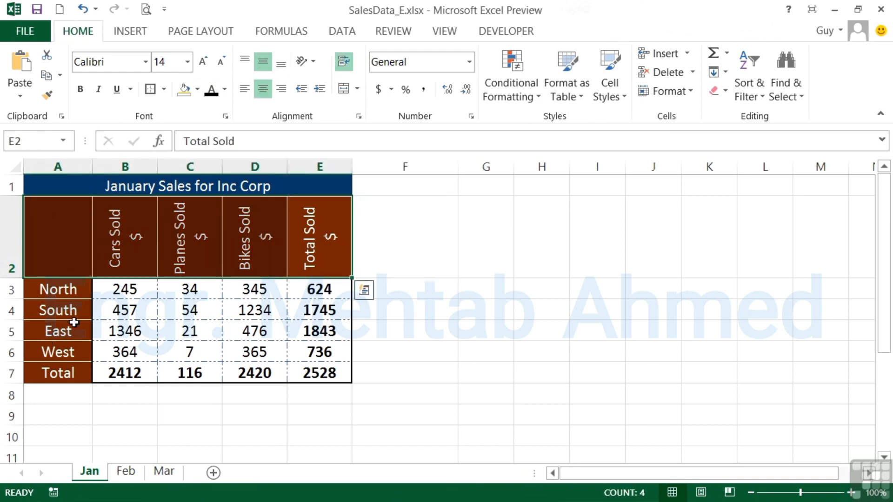
drag(63, 372, 63, 291)
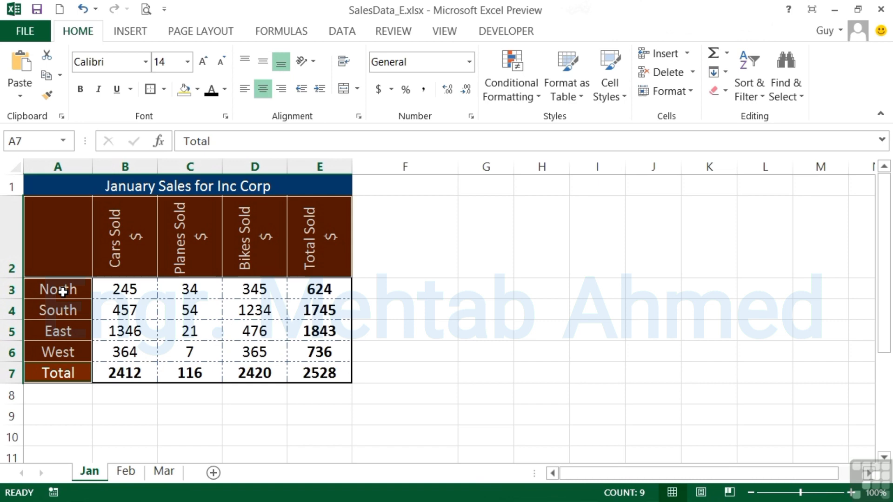
click(225, 116)
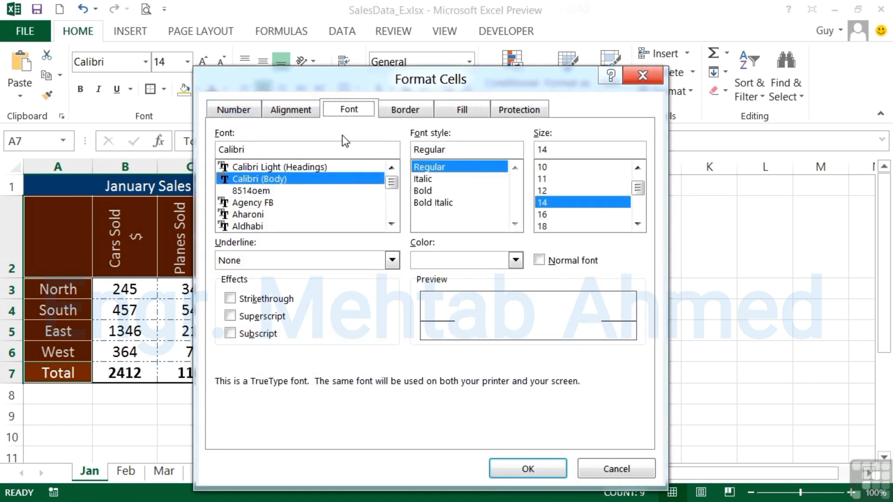
click(405, 110)
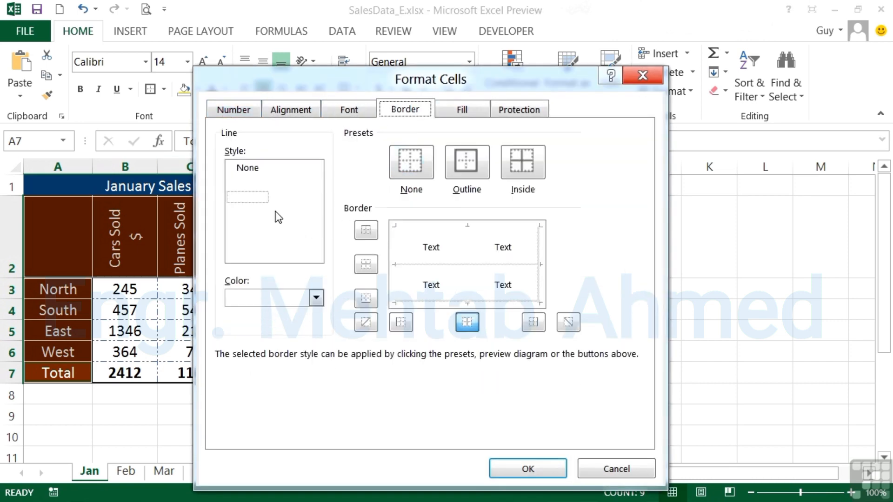
click(314, 297)
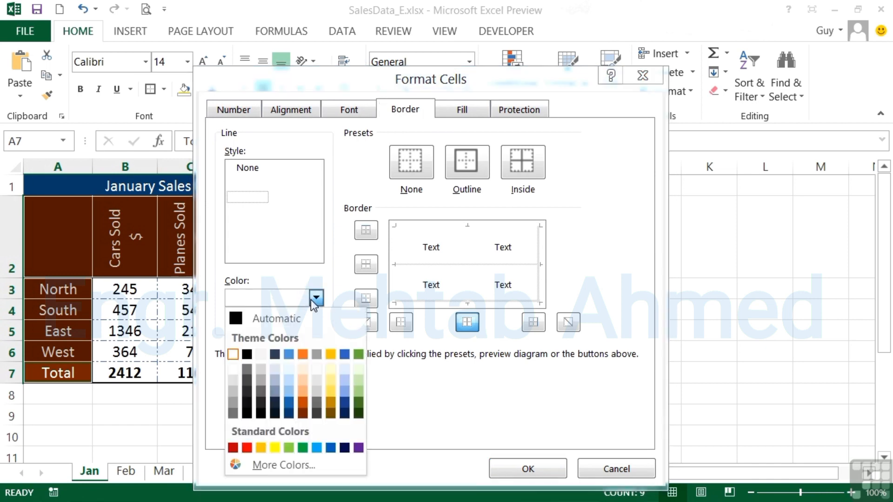
click(244, 355)
click(258, 213)
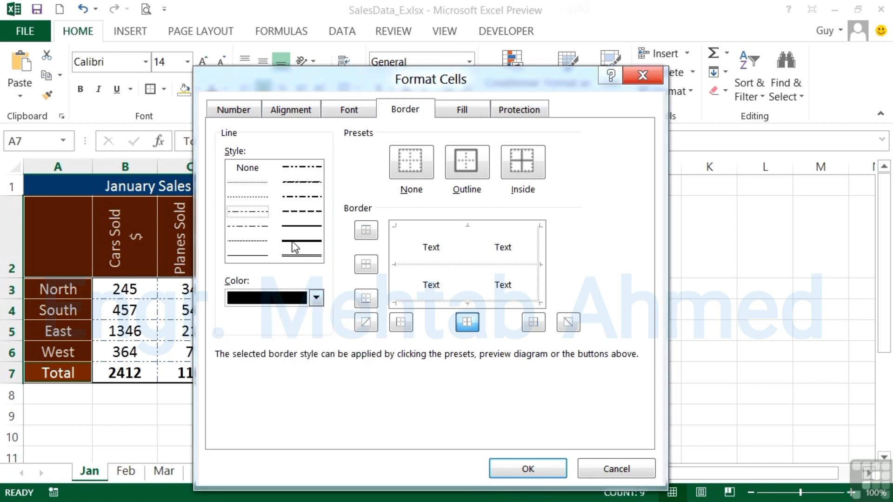
click(316, 298)
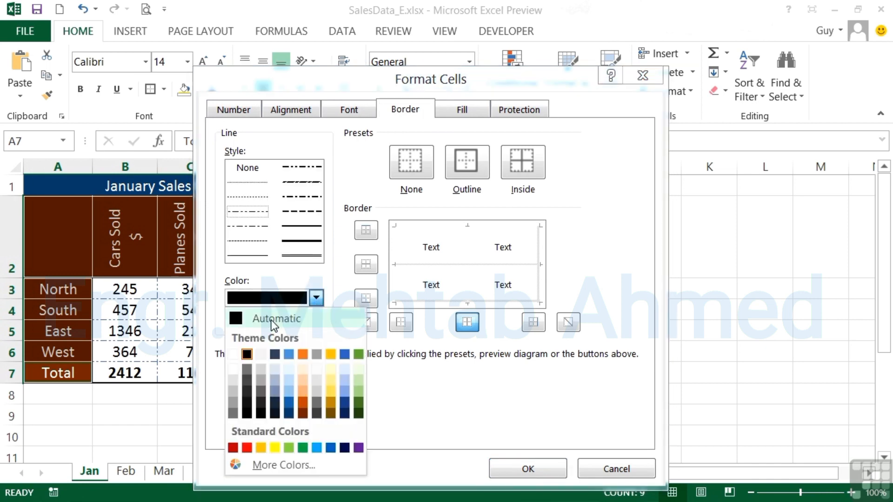
click(238, 357)
click(536, 175)
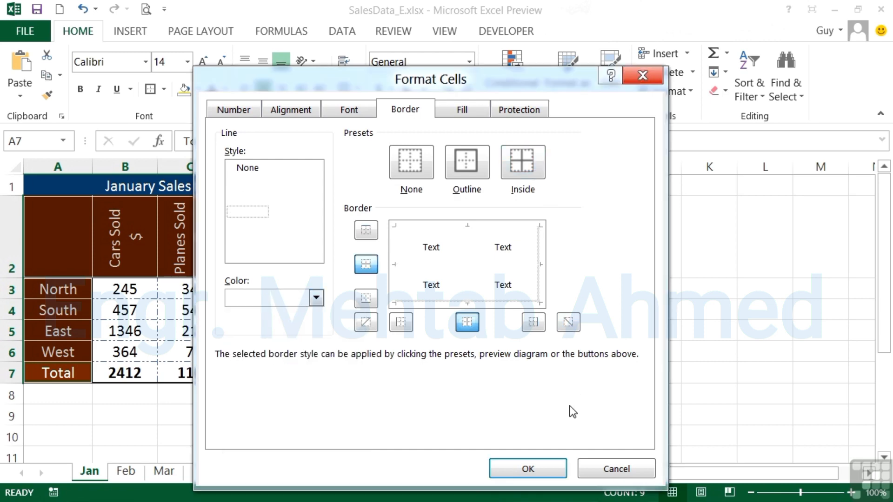
click(527, 469)
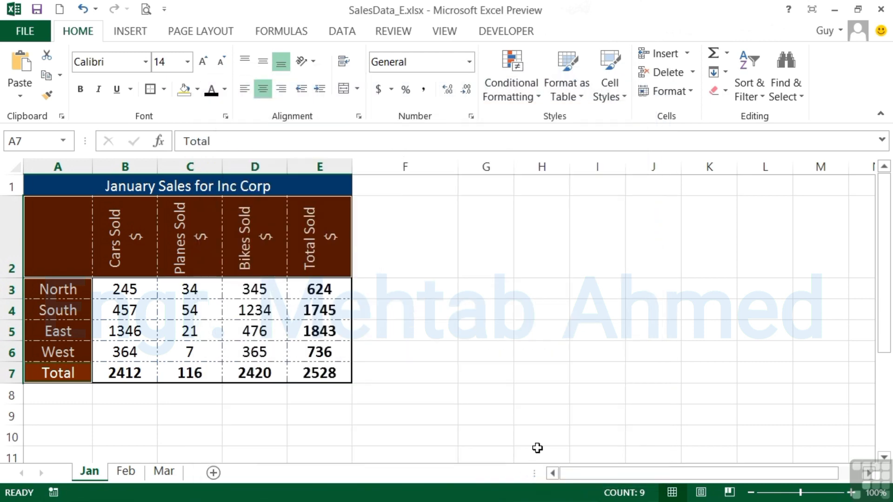
Review the preset border choices and the detailed border settings for the Total Sold heading cell E2.
click(311, 246)
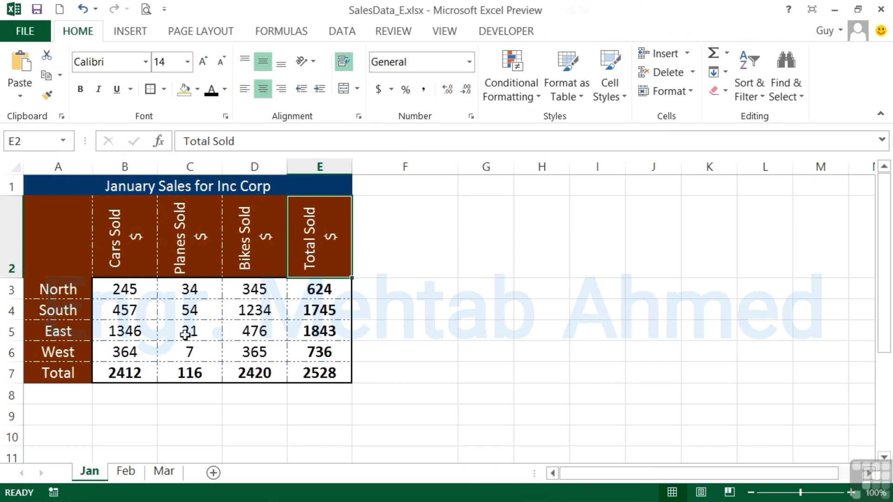
click(163, 89)
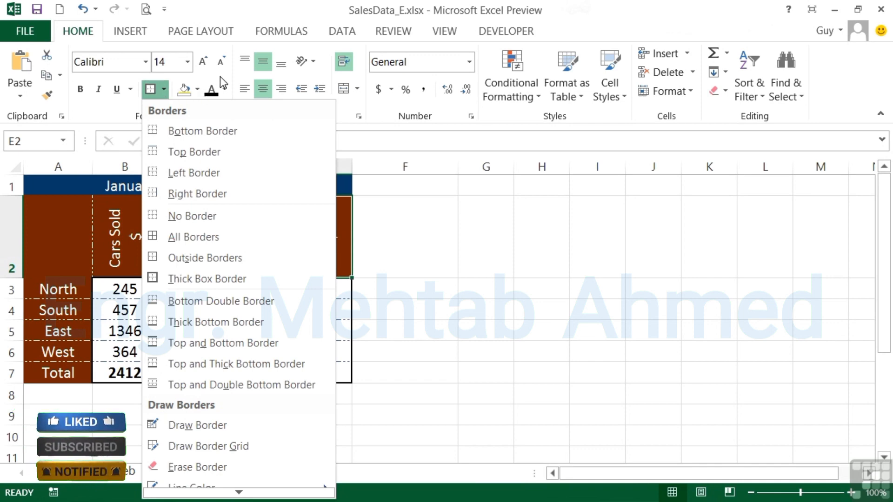
click(235, 96)
click(226, 117)
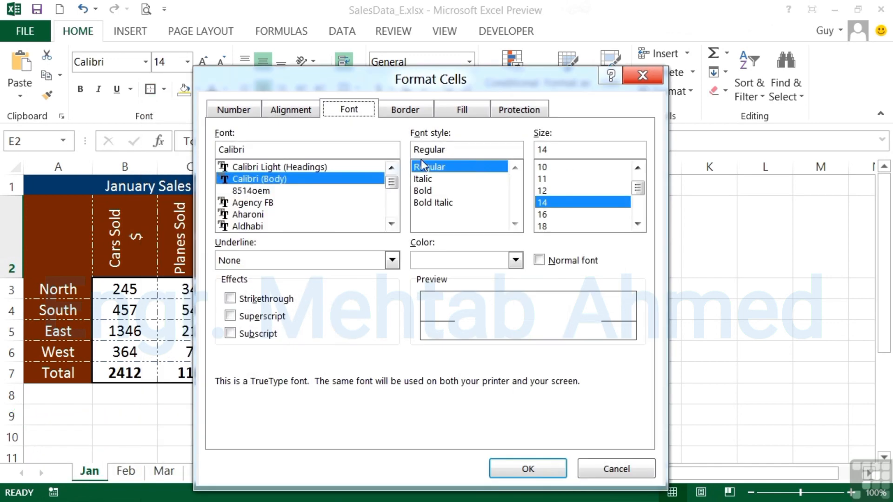
click(412, 113)
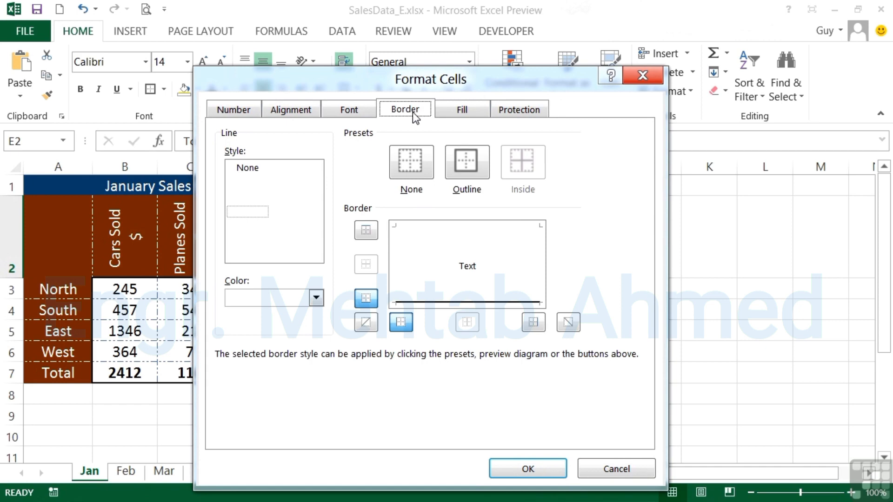